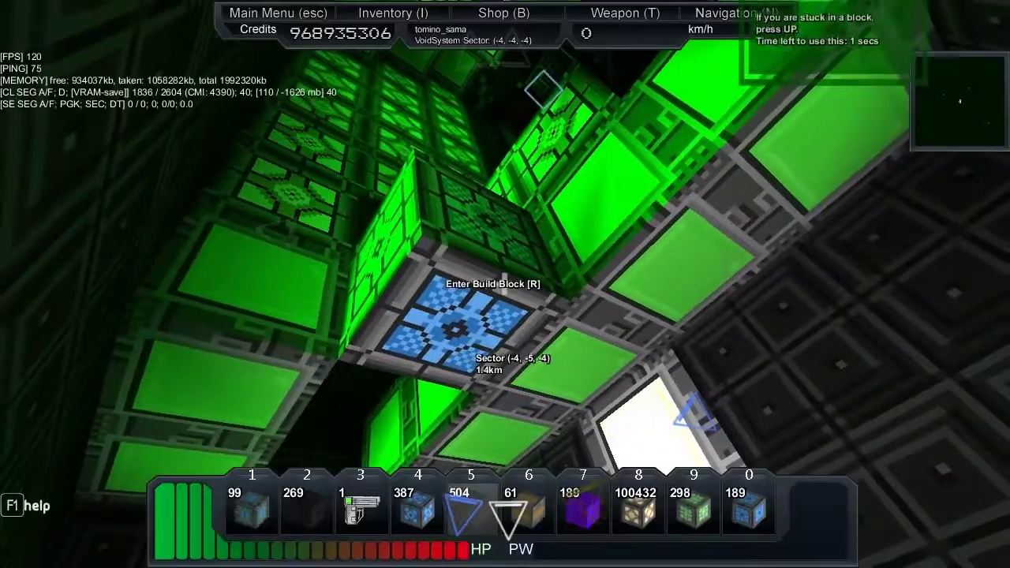
# Step: Board the Run and Gun MK III at its core and view it in build mode
pyautogui.press('r')
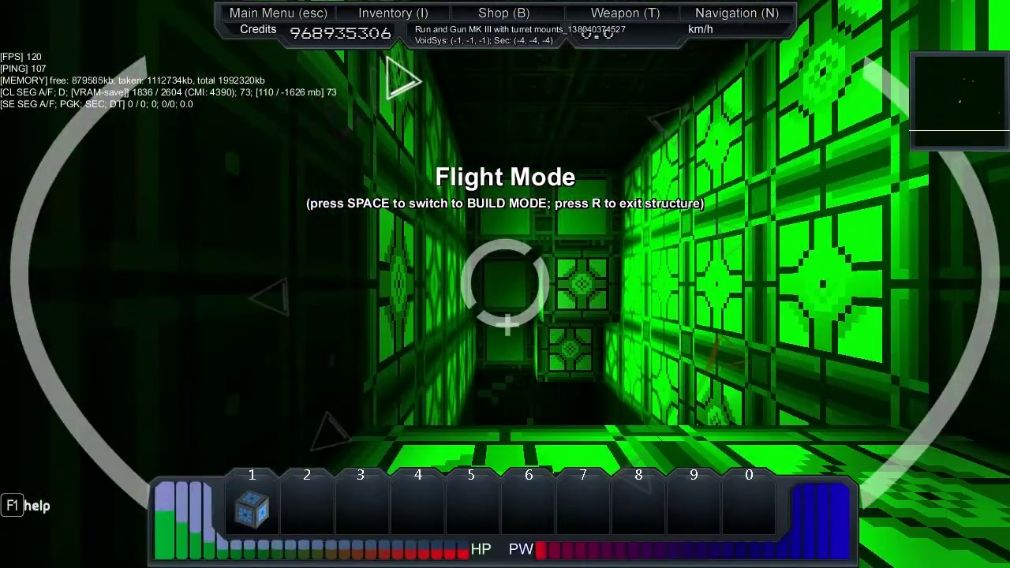
pyautogui.press('space')
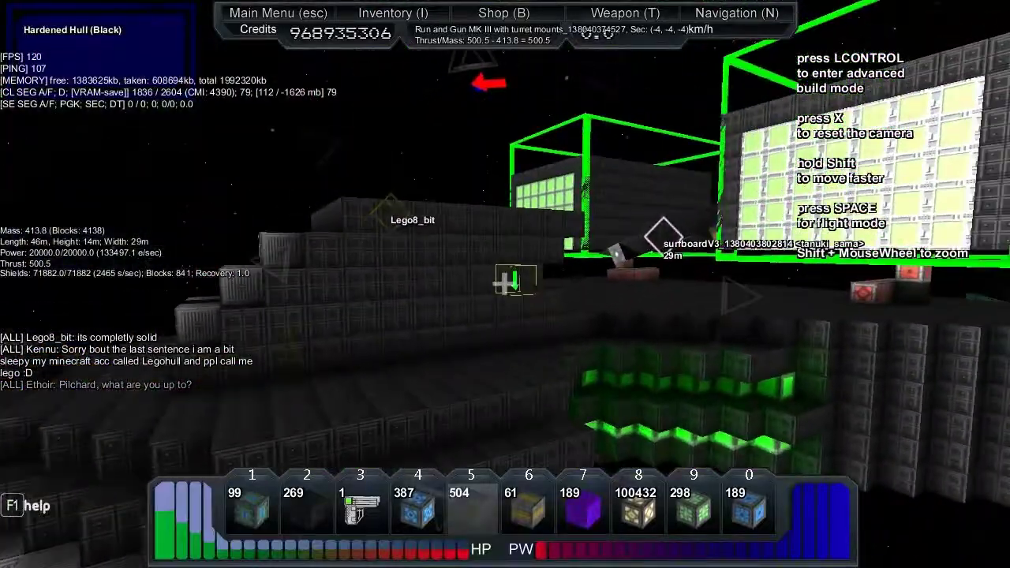
# Step: Exit the MK III and board the 31-block surfboardV3, viewing it in build mode
pyautogui.press('r')
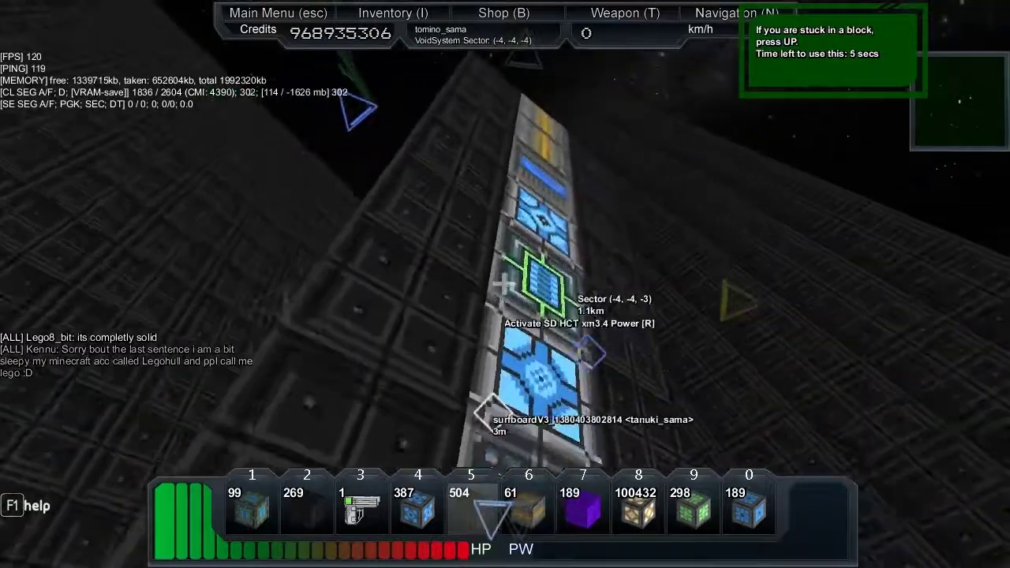
pyautogui.press('r')
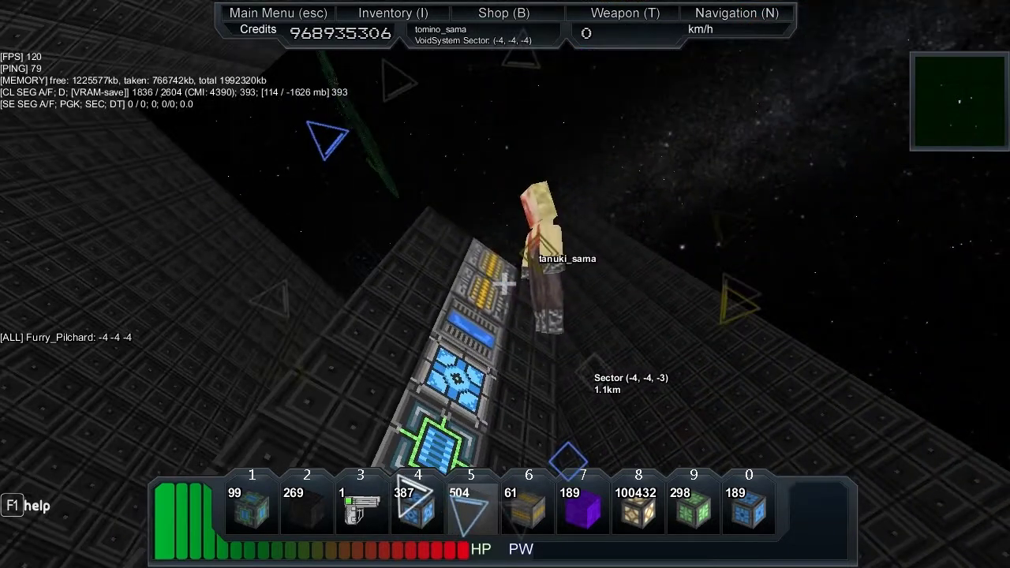
pyautogui.press('r')
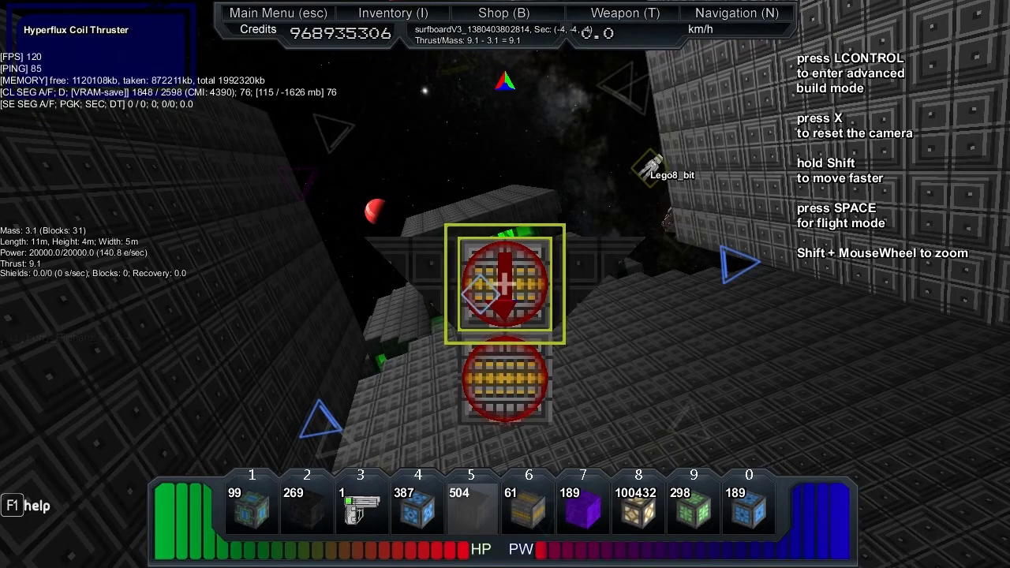
# Step: Fly the surfboard away from the station in flight mode, looking back at the larger ship
pyautogui.press('space')
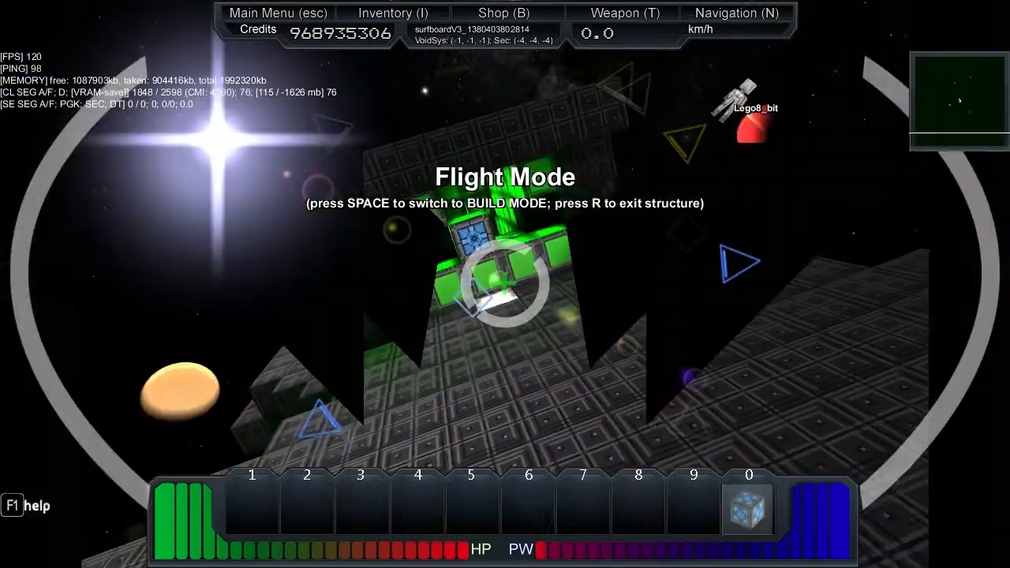
pyautogui.scroll(-5, 505, 284)
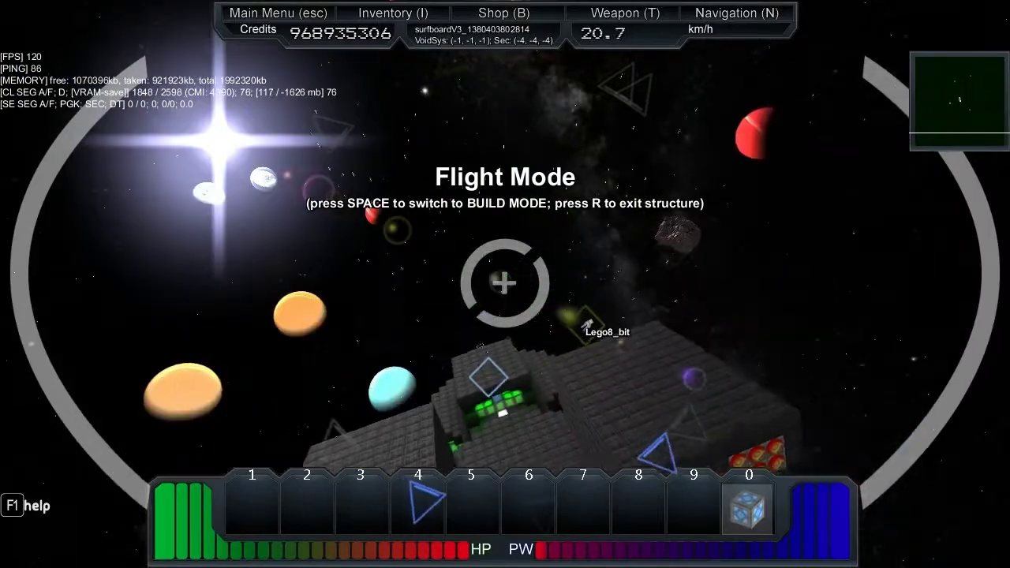
pyautogui.moveTo(505, 284); pyautogui.dragTo(394, 237)
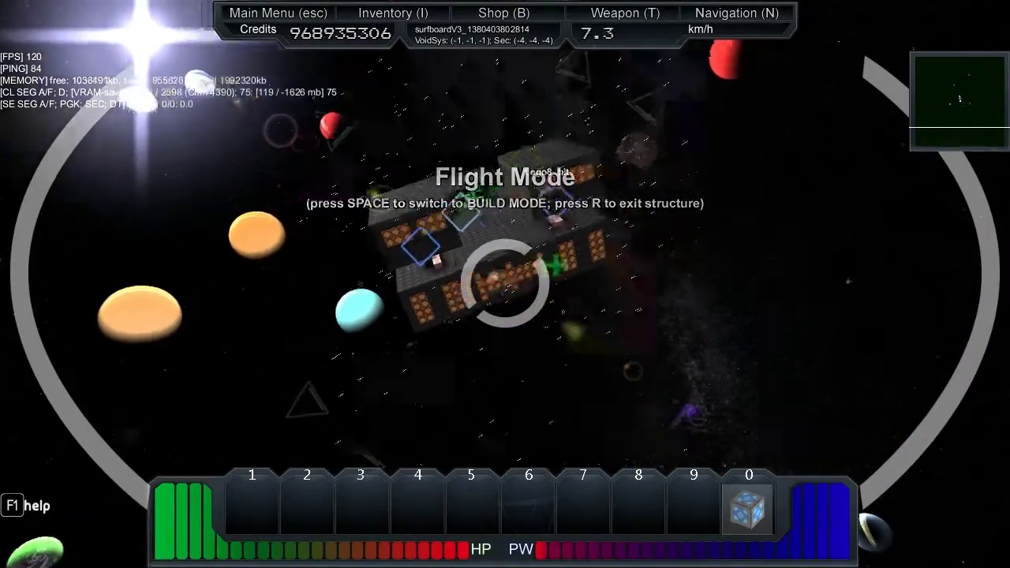
pyautogui.moveTo(505, 284); pyautogui.dragTo(600, 253)
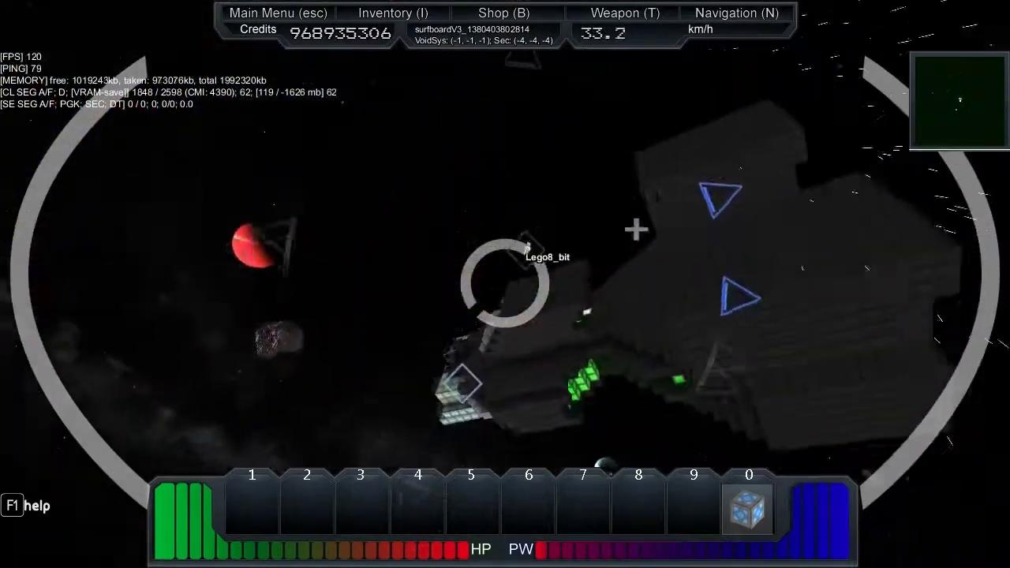